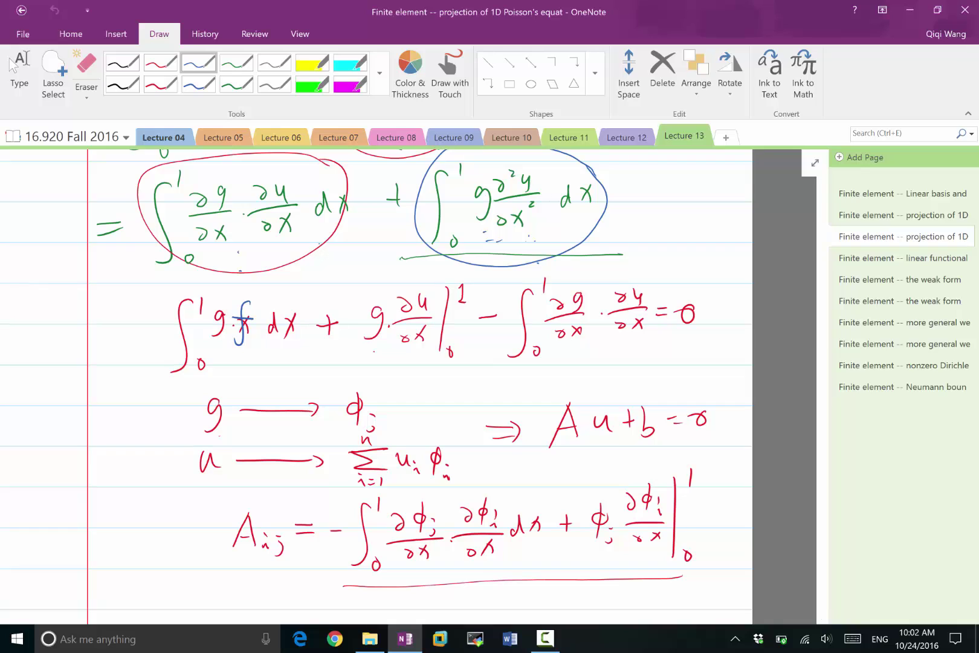
Step: Add a new page to the section and move to its title
{"action": "left_click", "coordinate": [12, 63]}
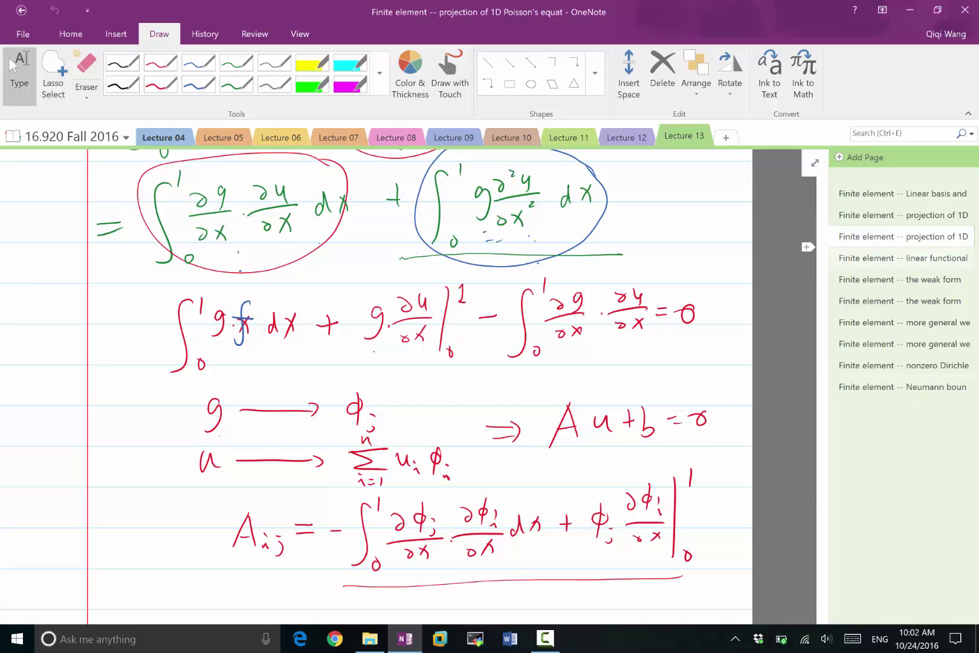
{"action": "key", "text": "ctrl+Page_Down"}
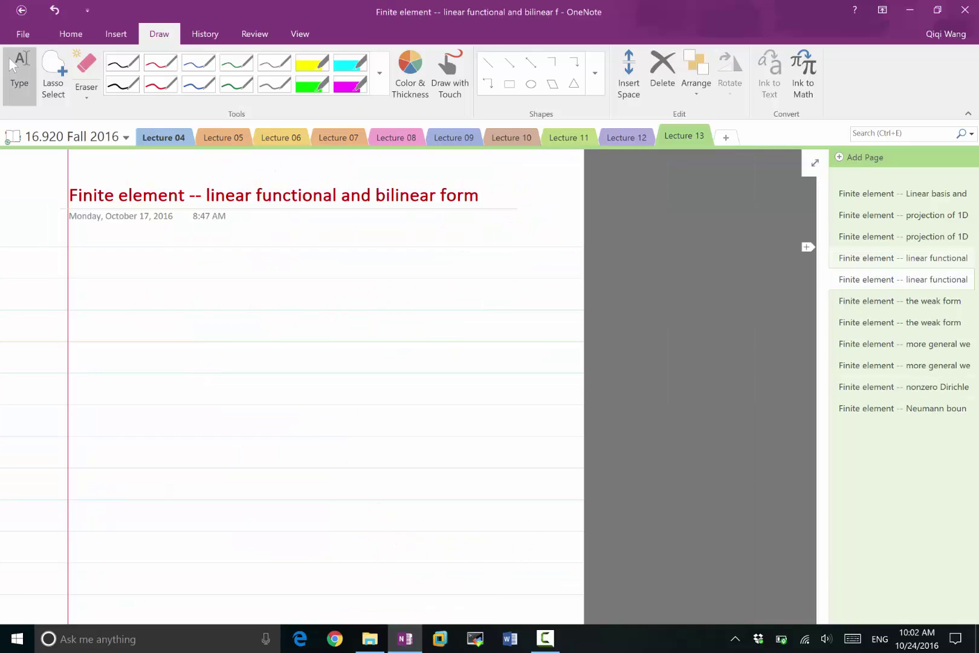
{"action": "key", "text": "ctrl+Page_Up"}
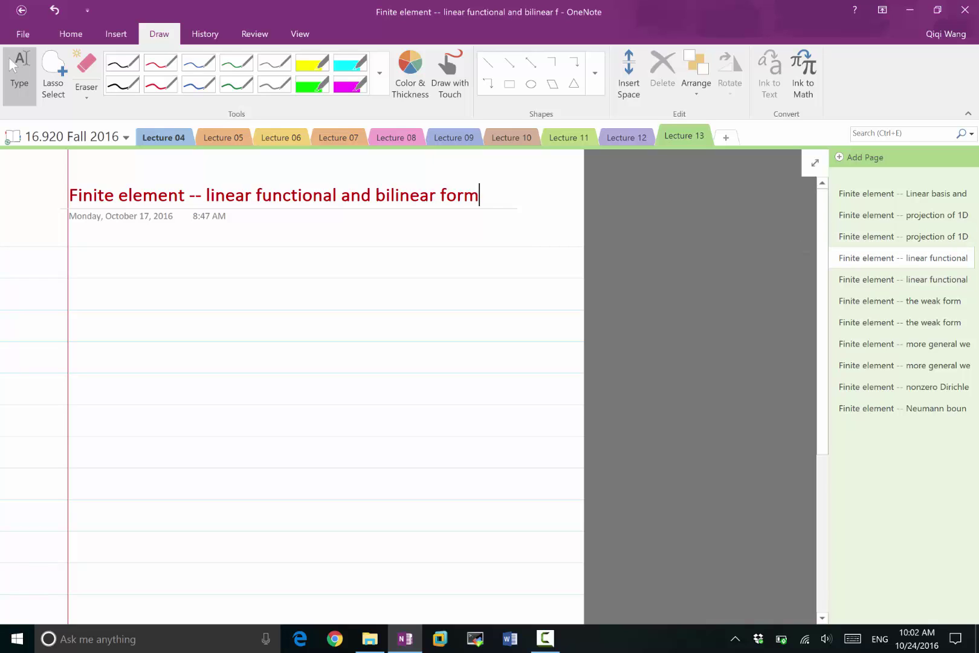
Step: Title the page 'Finite element -- basis functions for piecewise linear continuous space' and zoom in
{"action": "double_click", "coordinate": [218, 195]}
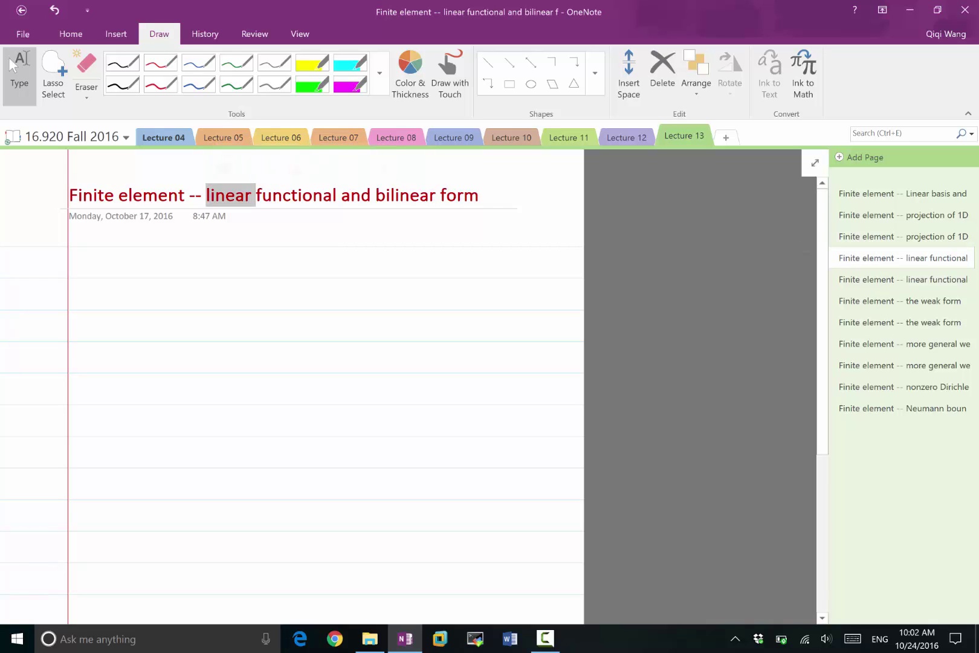
{"action": "key", "text": "shift+End"}
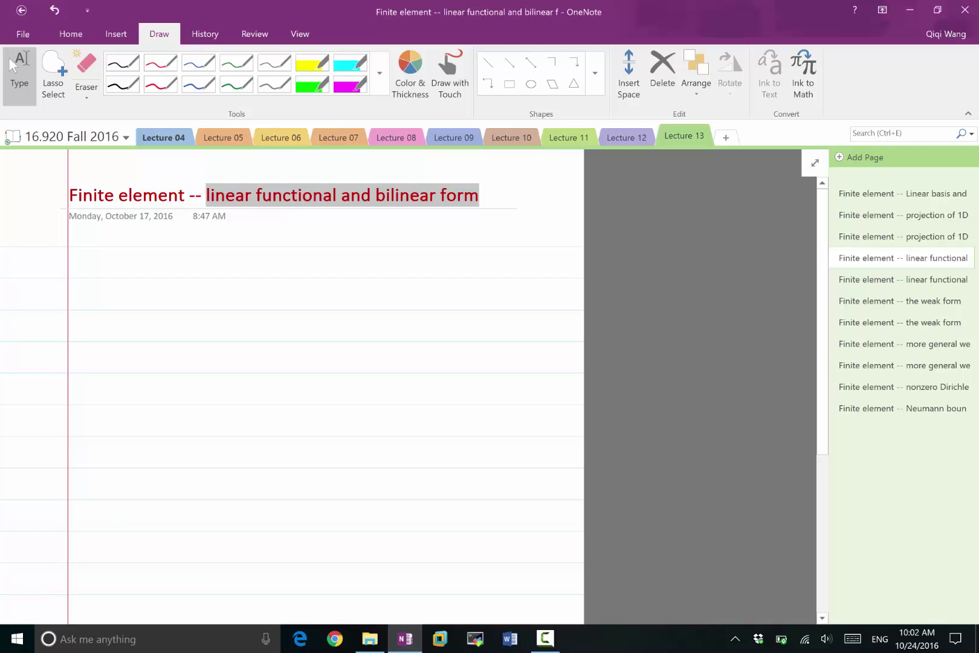
{"action": "type", "text": "basis"}
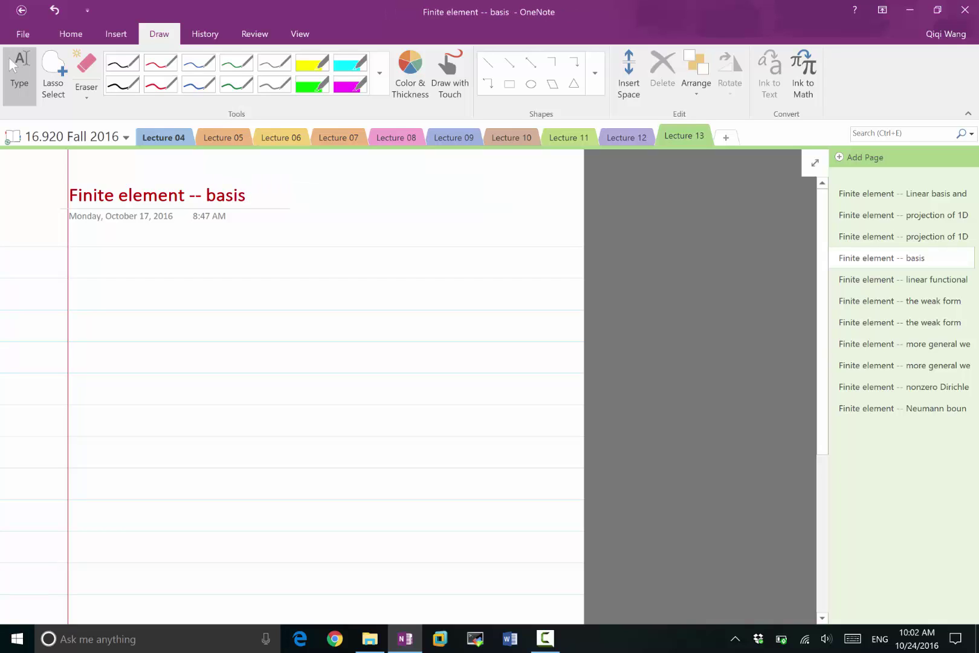
{"action": "type", "text": "func tions "}
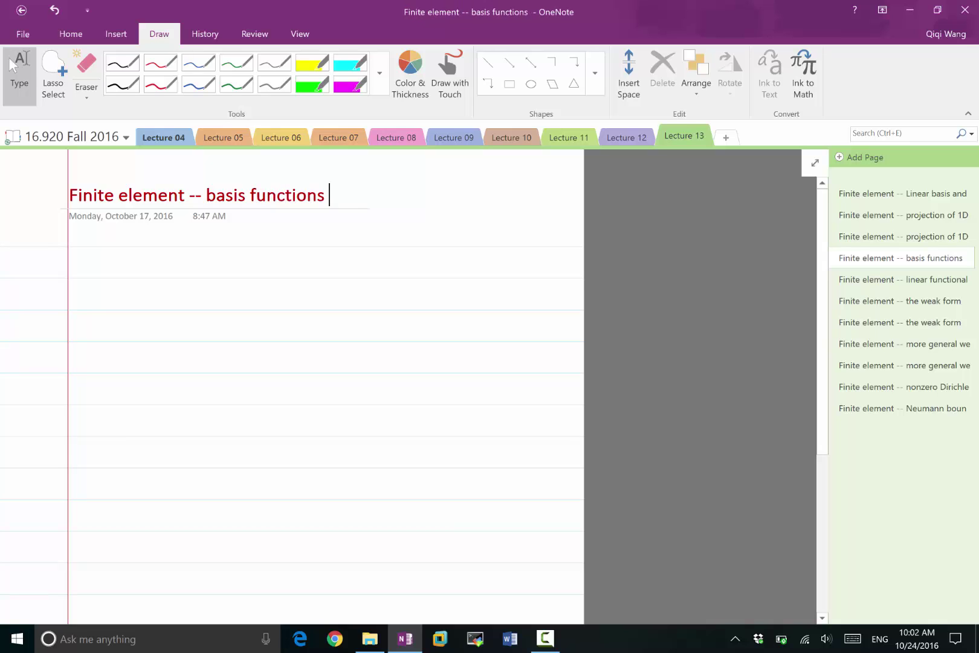
{"action": "type", "text": "for pe"}
{"action": "key", "text": "BackSpace"}
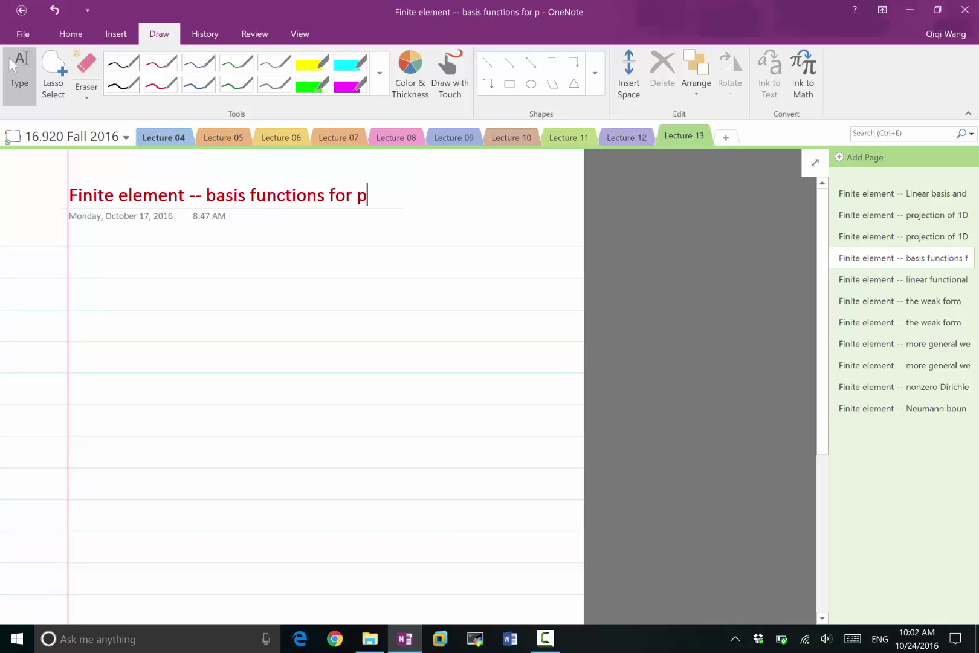
{"action": "type", "text": "iecewise linear"}
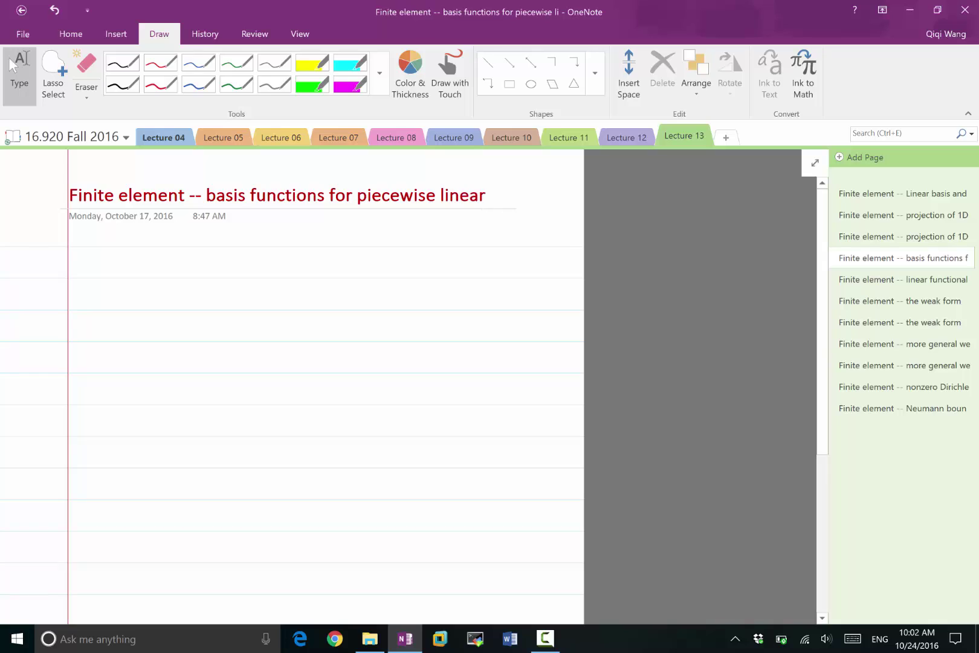
{"action": "type", "text": " continuous "}
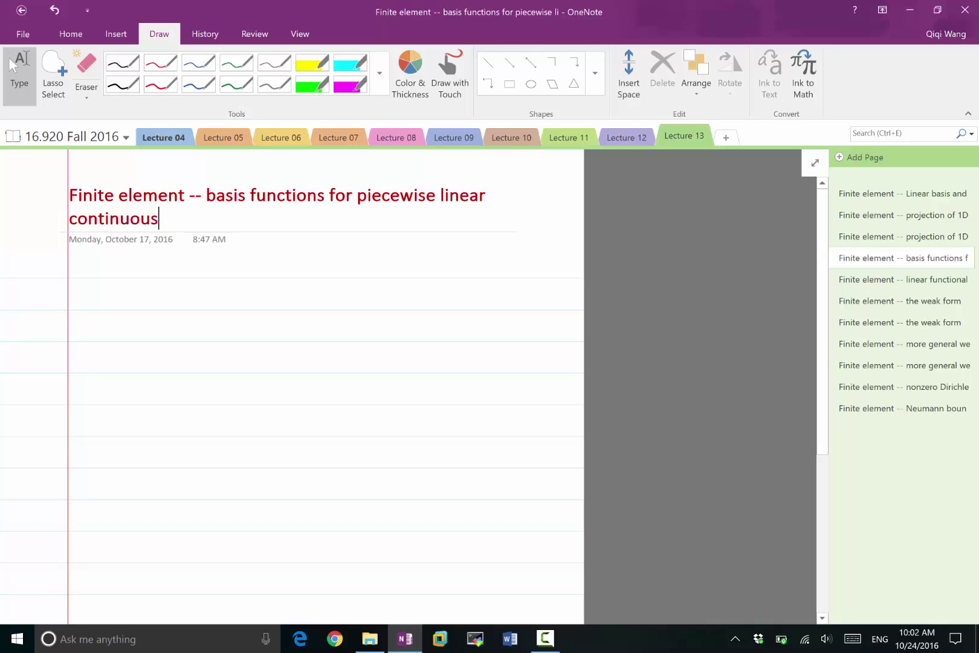
{"action": "type", "text": "space"}
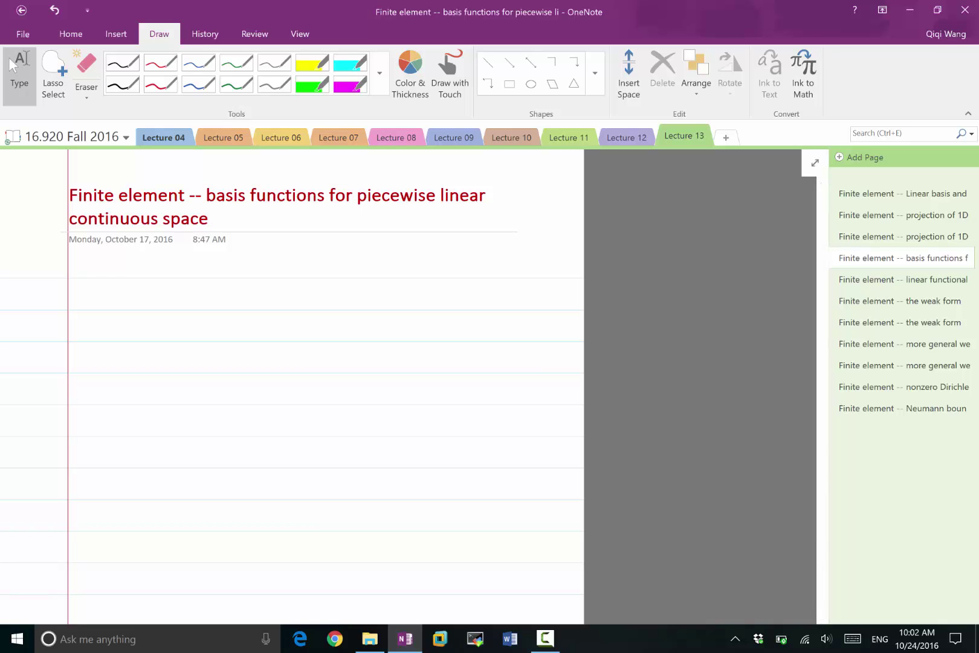
{"action": "key", "text": "ctrl+alt+plus"}
{"action": "key", "text": "ctrl+alt+plus"}
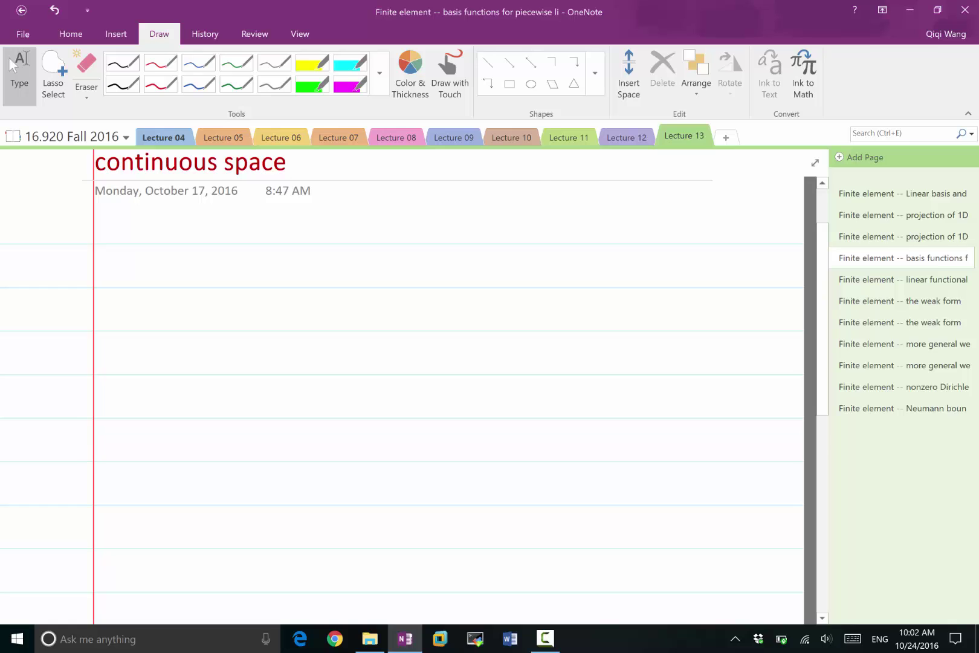
Step: Draw the blue axis arrows with four tick marks along the horizontal axis
{"action": "mouse_move", "coordinate": [136, 291]}
{"action": "left_mouse_down"}
{"action": "mouse_move", "coordinate": [146, 510]}
{"action": "mouse_move", "coordinate": [136, 288]}
{"action": "mouse_move", "coordinate": [200, 506]}
{"action": "mouse_move", "coordinate": [603, 504]}
{"action": "left_mouse_up"}
{"action": "left_click_drag", "start_coordinate": [144, 504], "coordinate": [144, 517]}
{"action": "left_click_drag", "start_coordinate": [214, 496], "coordinate": [215, 509]}
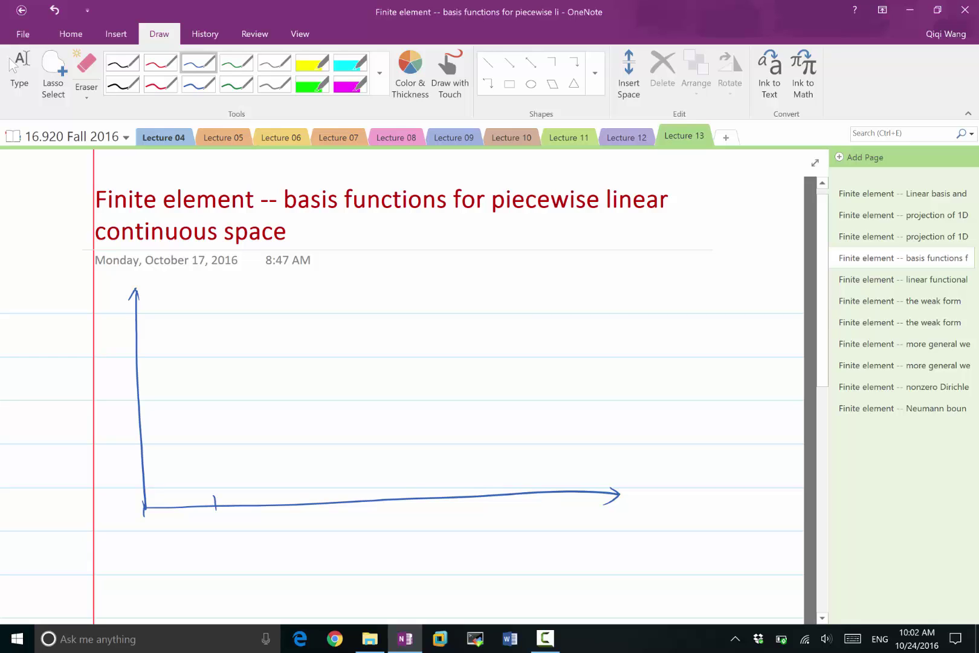
{"action": "left_click_drag", "start_coordinate": [340, 490], "coordinate": [338, 508]}
{"action": "left_click_drag", "start_coordinate": [469, 485], "coordinate": [470, 500]}
{"action": "left_click_drag", "start_coordinate": [569, 475], "coordinate": [568, 492]}
Step: Label the horizontal axis 0 and 1 at the ends and x₁, x₂, x₃ at the ticks
{"action": "left_click_drag", "start_coordinate": [148, 524], "coordinate": [145, 522]}
{"action": "left_click_drag", "start_coordinate": [565, 515], "coordinate": [579, 531]}
{"action": "mouse_move", "coordinate": [206, 521]}
{"action": "left_mouse_down"}
{"action": "mouse_move", "coordinate": [218, 527]}
{"action": "mouse_move", "coordinate": [213, 537]}
{"action": "left_mouse_up"}
{"action": "left_click_drag", "start_coordinate": [234, 530], "coordinate": [235, 543]}
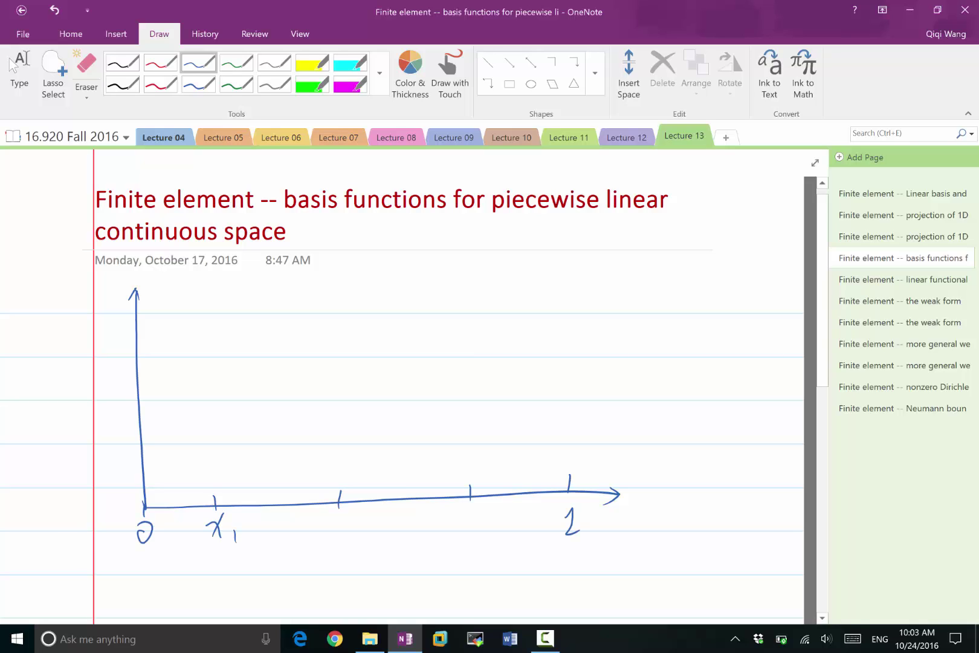
{"action": "mouse_move", "coordinate": [330, 519]}
{"action": "left_mouse_down"}
{"action": "mouse_move", "coordinate": [346, 524]}
{"action": "mouse_move", "coordinate": [339, 536]}
{"action": "left_mouse_up"}
{"action": "left_click_drag", "start_coordinate": [356, 529], "coordinate": [366, 537]}
{"action": "mouse_move", "coordinate": [462, 509]}
{"action": "left_mouse_down"}
{"action": "mouse_move", "coordinate": [478, 518]}
{"action": "mouse_move", "coordinate": [469, 532]}
{"action": "mouse_move", "coordinate": [496, 539]}
{"action": "left_mouse_up"}
Step: Mark and label 0 and 1 on the vertical axis, then choose green ink
{"action": "left_click_drag", "start_coordinate": [130, 333], "coordinate": [139, 330]}
{"action": "mouse_move", "coordinate": [118, 505]}
{"action": "left_mouse_down"}
{"action": "mouse_move", "coordinate": [120, 515]}
{"action": "mouse_move", "coordinate": [119, 506]}
{"action": "left_mouse_up"}
{"action": "left_click_drag", "start_coordinate": [111, 320], "coordinate": [122, 351]}
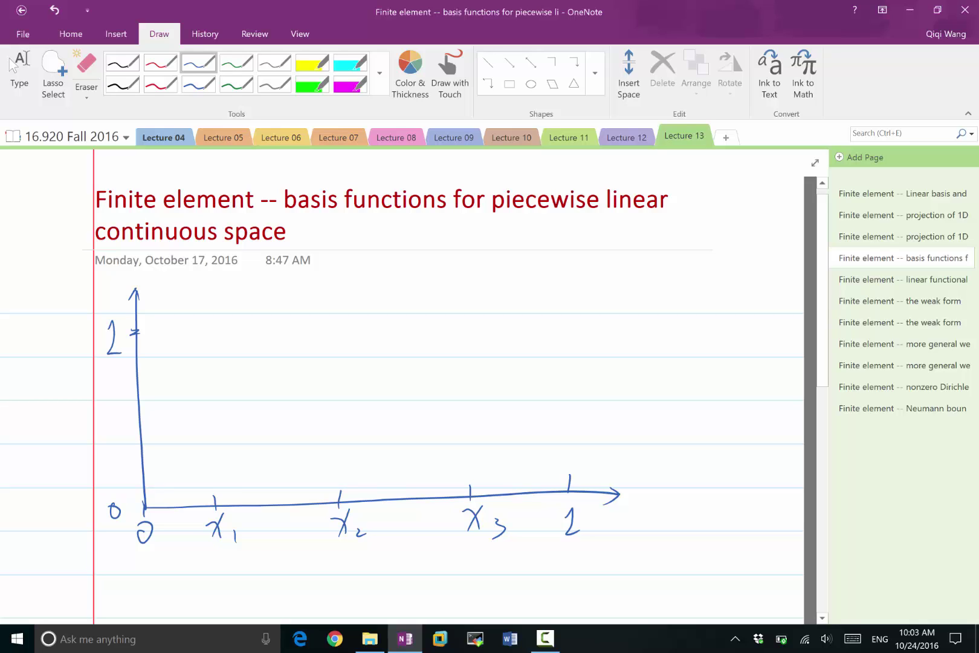
{"action": "left_click", "coordinate": [236, 62]}
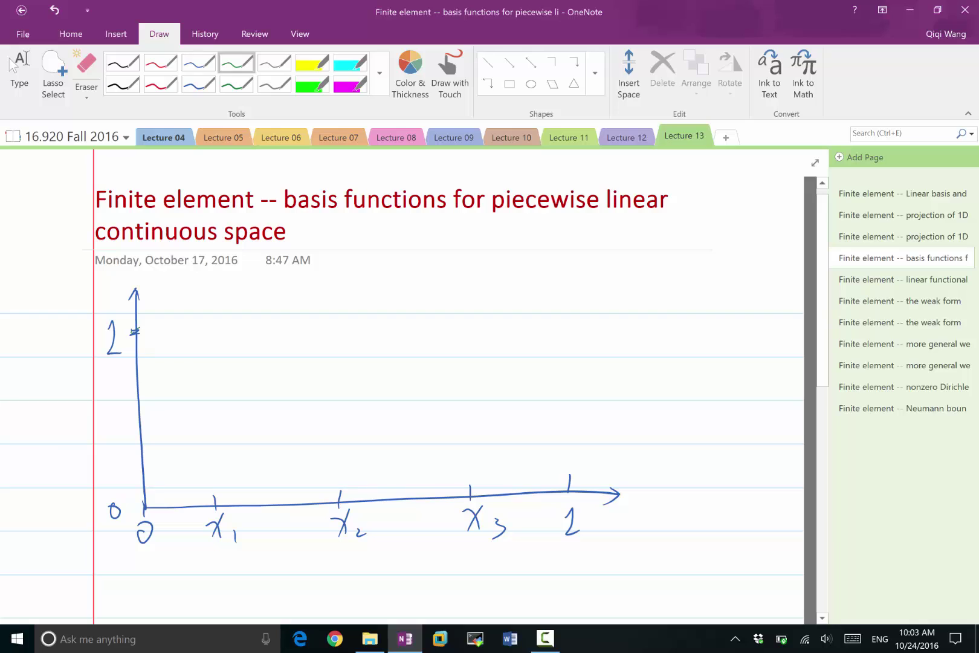
Step: In green, circle a point near the origin, then draw a line from 1 down to x₁ and along the axis
{"action": "left_click_drag", "start_coordinate": [179, 501], "coordinate": [178, 502]}
{"action": "left_click_drag", "start_coordinate": [136, 331], "coordinate": [216, 513]}
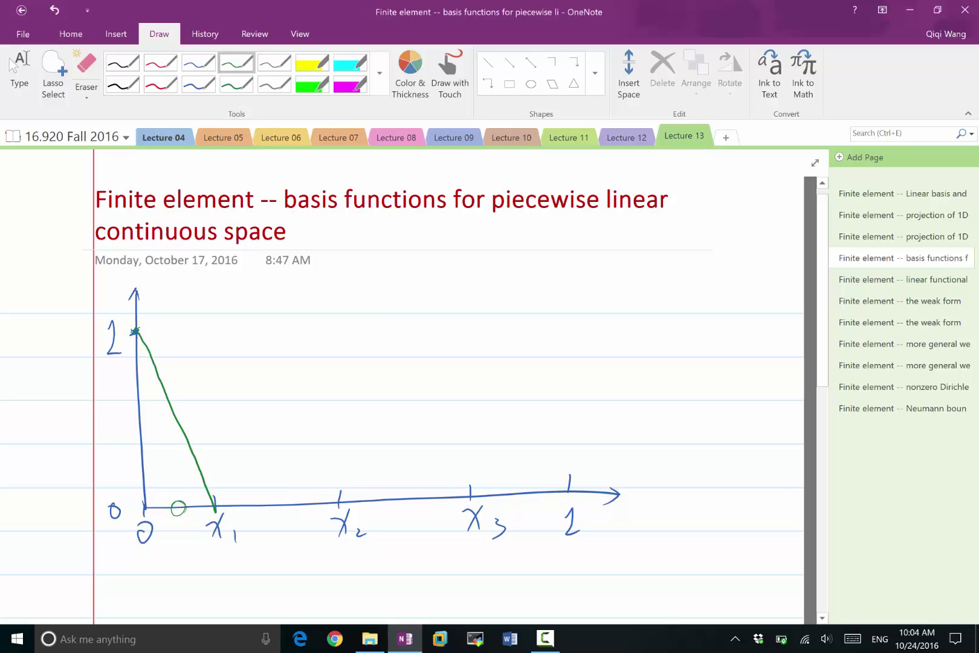
{"action": "left_click_drag", "start_coordinate": [216, 505], "coordinate": [308, 500]}
{"action": "left_click_drag", "start_coordinate": [334, 496], "coordinate": [574, 486]}
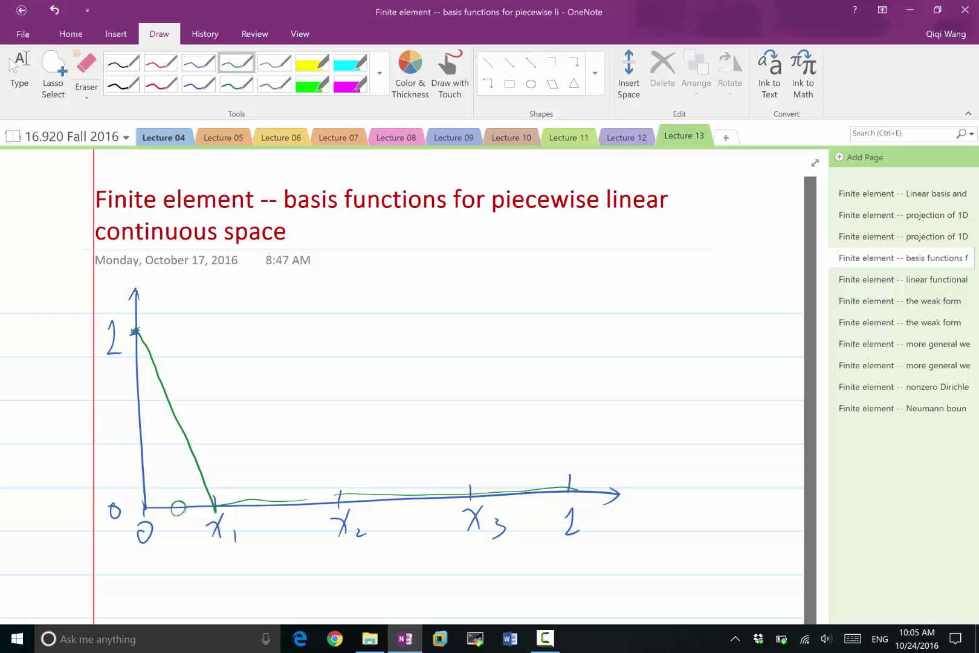
Step: Draw red, black and blue hat functions peaking at x₁, x₂ and x₃
{"action": "left_click", "coordinate": [160, 62]}
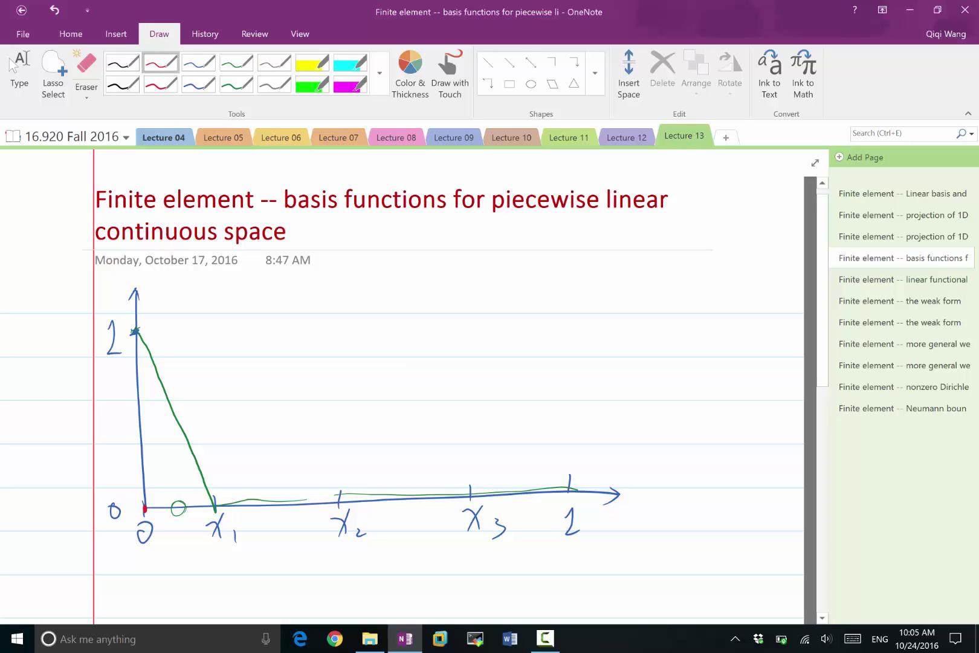
{"action": "mouse_move", "coordinate": [144, 509]}
{"action": "left_mouse_down"}
{"action": "mouse_move", "coordinate": [208, 325]}
{"action": "mouse_move", "coordinate": [339, 506]}
{"action": "mouse_move", "coordinate": [570, 491]}
{"action": "left_mouse_up"}
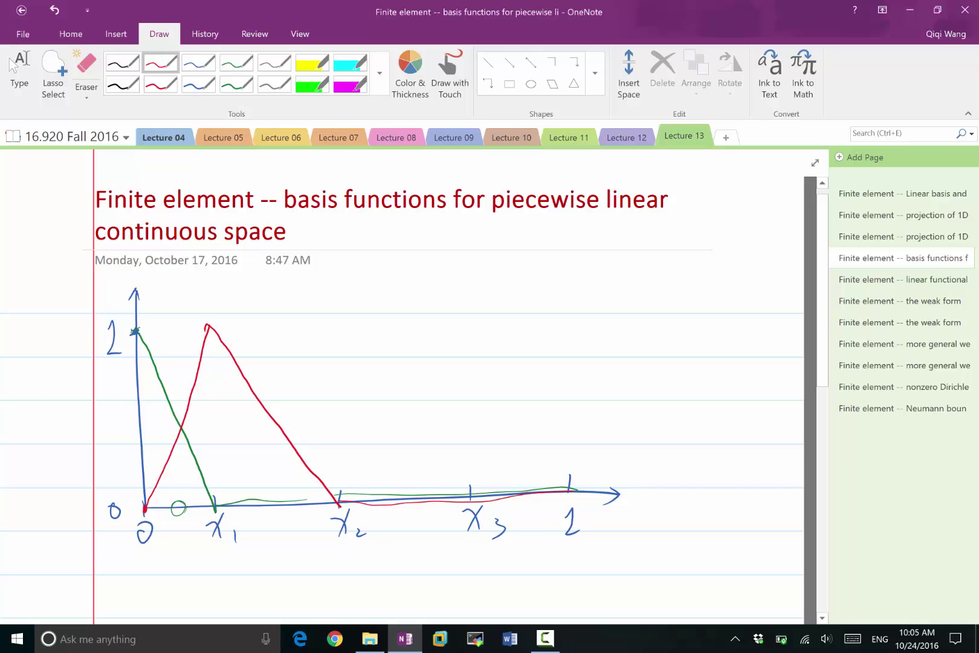
{"action": "left_click", "coordinate": [122, 62]}
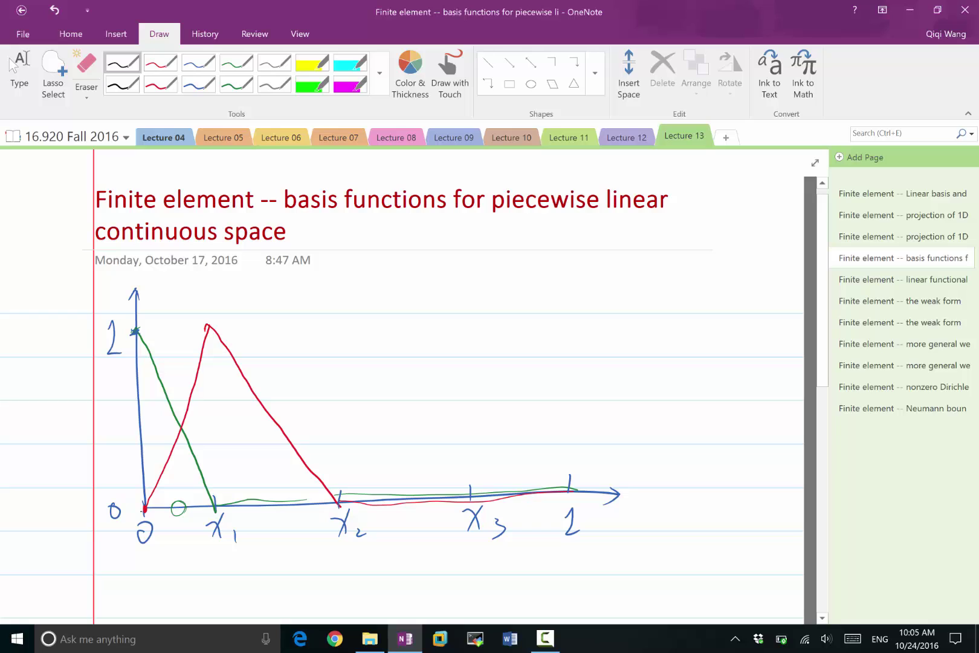
{"action": "mouse_move", "coordinate": [140, 508]}
{"action": "left_mouse_down"}
{"action": "mouse_move", "coordinate": [213, 506]}
{"action": "mouse_move", "coordinate": [335, 321]}
{"action": "mouse_move", "coordinate": [472, 493]}
{"action": "mouse_move", "coordinate": [581, 499]}
{"action": "left_mouse_up"}
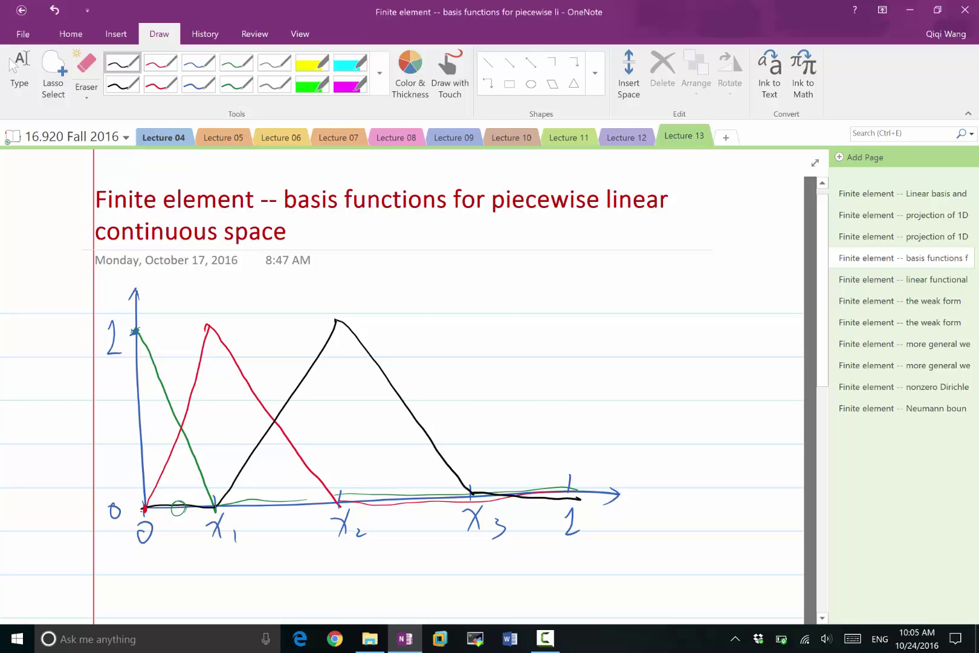
{"action": "left_click", "coordinate": [199, 62]}
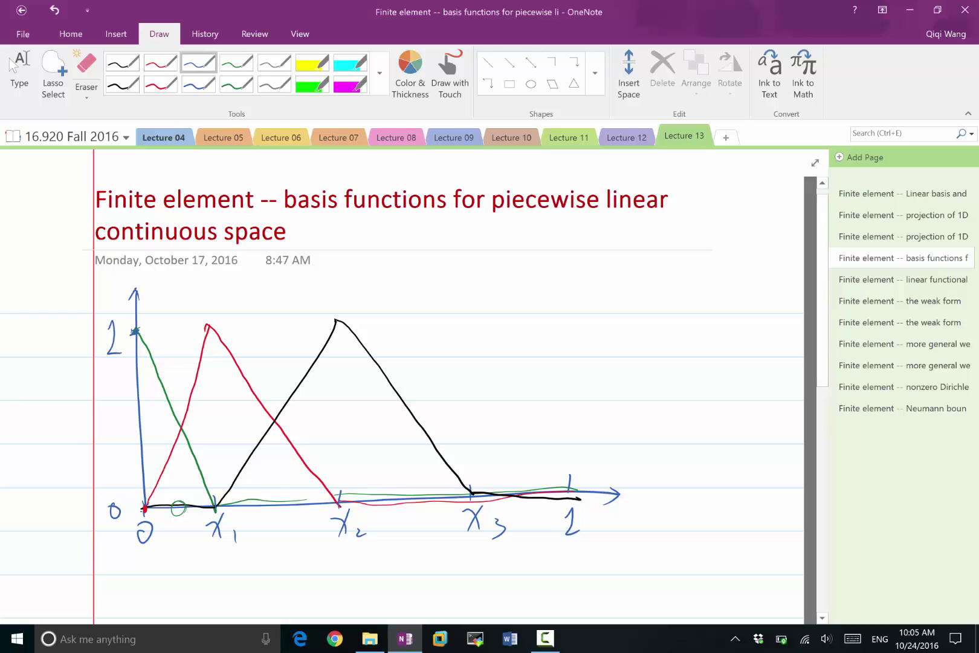
{"action": "mouse_move", "coordinate": [147, 505]}
{"action": "left_mouse_down"}
{"action": "mouse_move", "coordinate": [335, 502]}
{"action": "mouse_move", "coordinate": [459, 314]}
{"action": "mouse_move", "coordinate": [576, 500]}
{"action": "left_mouse_up"}
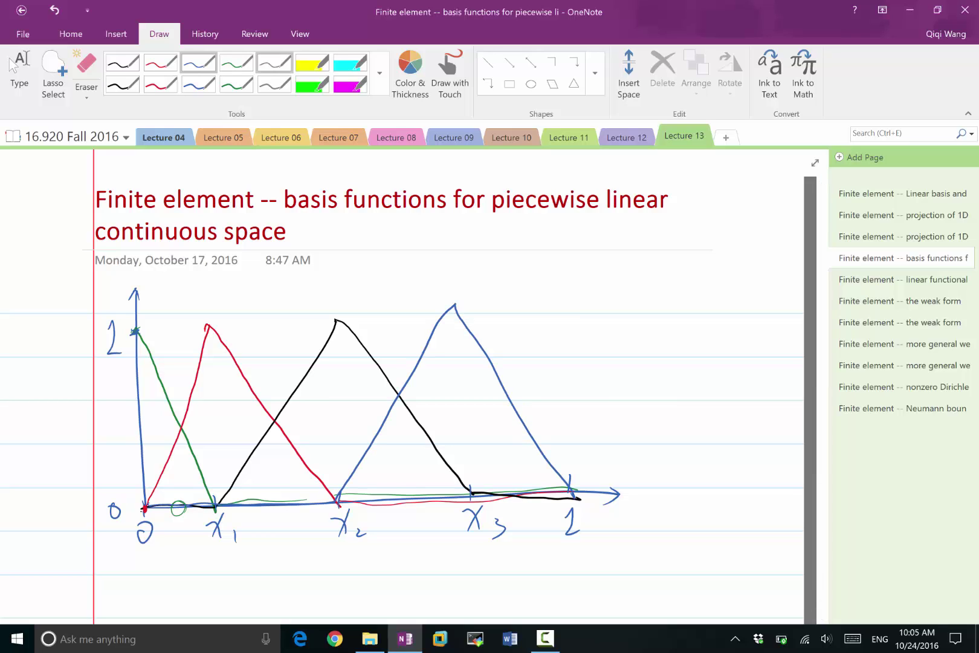
Step: In green, draw the half-hat rising to 1 at the right end of the axis
{"action": "left_click", "coordinate": [274, 63]}
{"action": "left_click", "coordinate": [236, 62]}
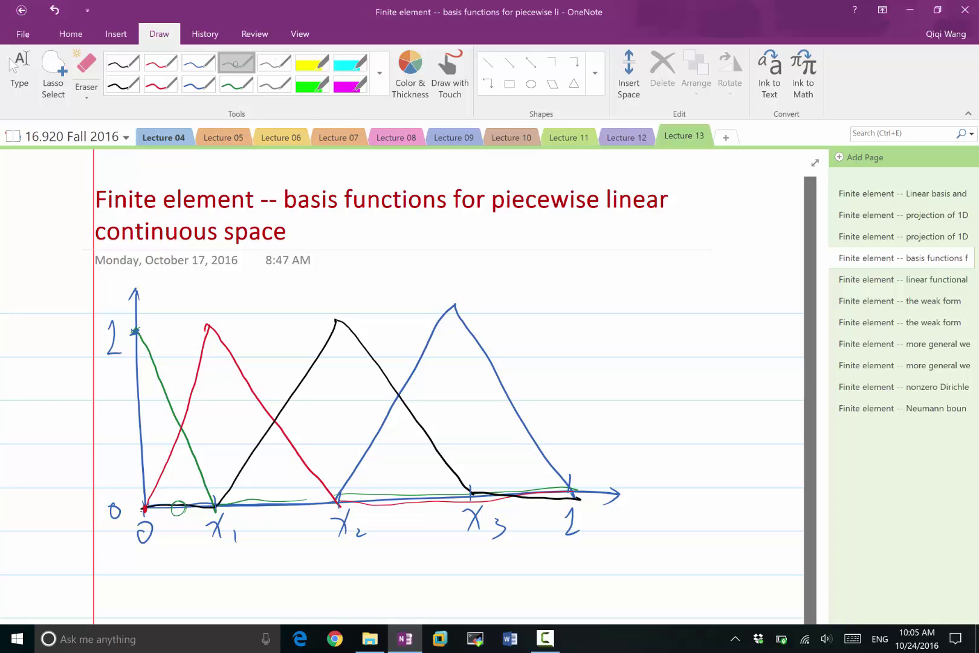
{"action": "mouse_move", "coordinate": [392, 507]}
{"action": "left_mouse_down"}
{"action": "mouse_move", "coordinate": [465, 495]}
{"action": "mouse_move", "coordinate": [562, 294]}
{"action": "left_mouse_up"}
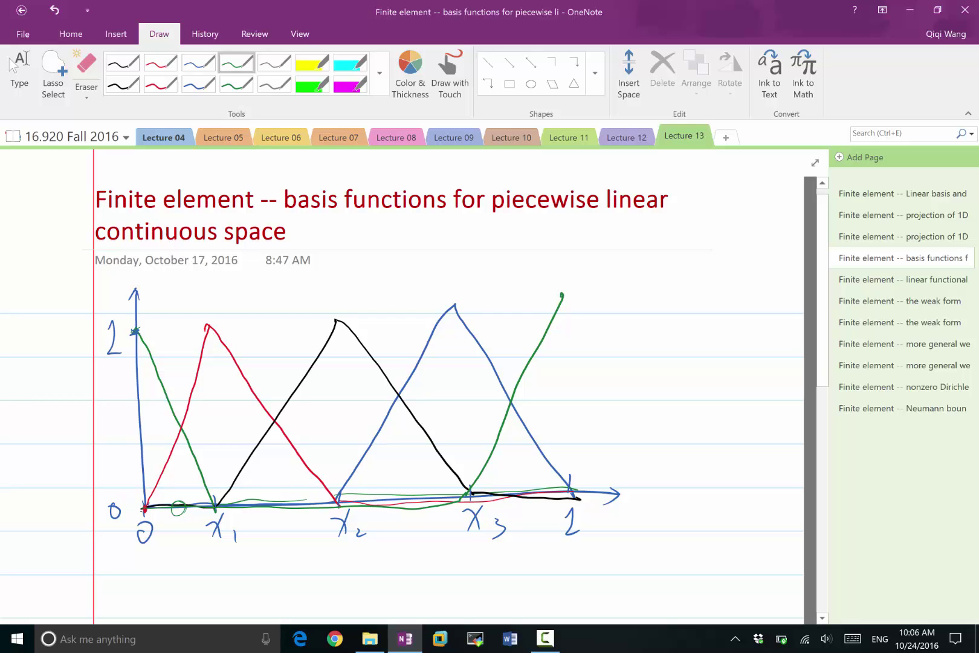
{"action": "left_click_drag", "start_coordinate": [561, 267], "coordinate": [576, 489]}
Step: In gray, draw a zig-zag piecewise linear curve over the hats, dipping below the axis near x₃
{"action": "scroll", "coordinate": [414, 362], "scroll_direction": "down", "scroll_amount": 1}
{"action": "left_click", "coordinate": [274, 62]}
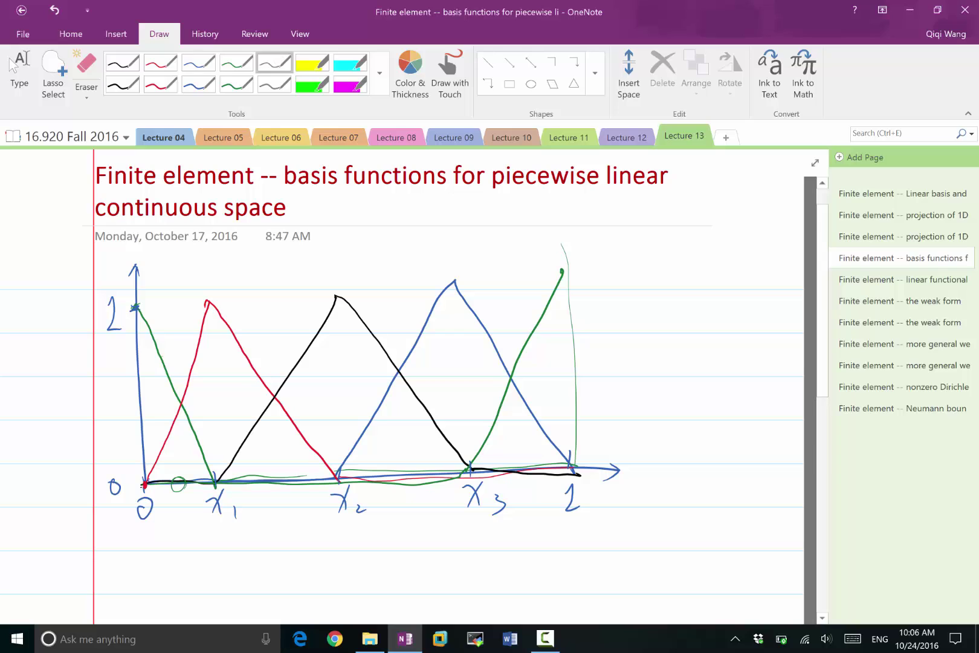
{"action": "mouse_move", "coordinate": [140, 414]}
{"action": "left_mouse_down"}
{"action": "mouse_move", "coordinate": [214, 361]}
{"action": "mouse_move", "coordinate": [333, 419]}
{"action": "mouse_move", "coordinate": [479, 553]}
{"action": "mouse_move", "coordinate": [578, 386]}
{"action": "left_mouse_up"}
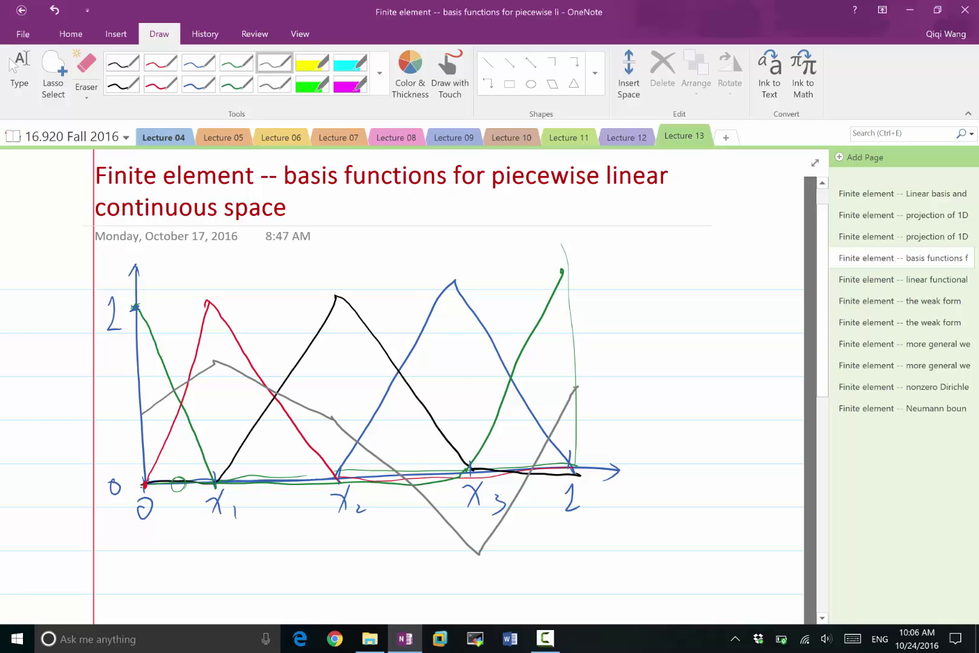